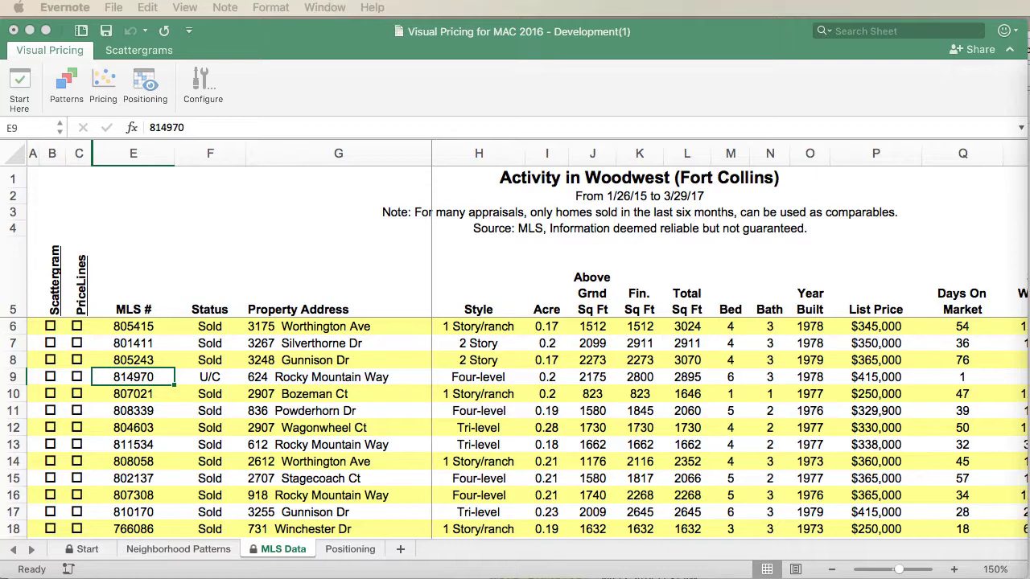
- Look through the property listings on the MLS Data sheet
click(802, 448)
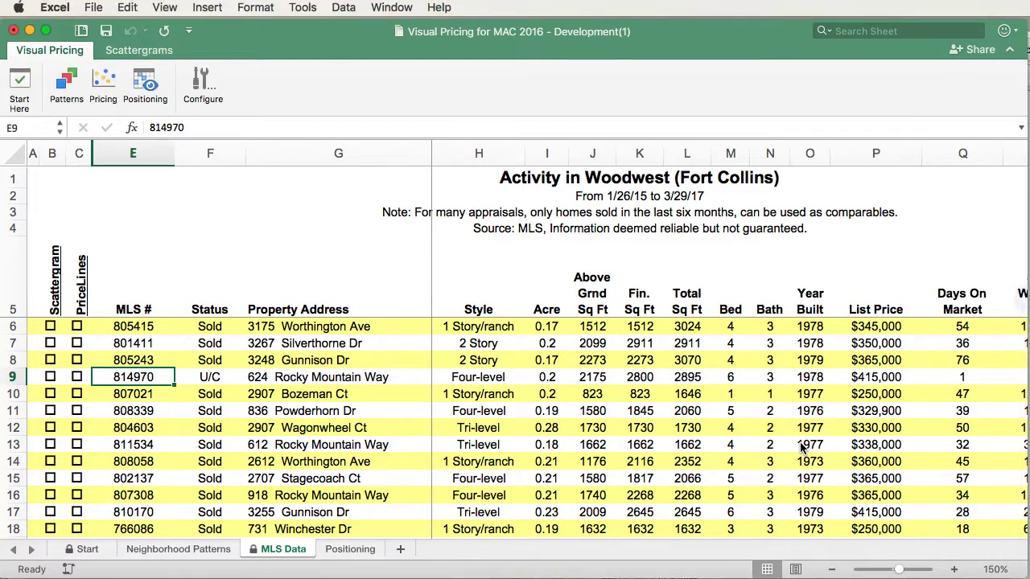
scroll(802, 448, down, 13)
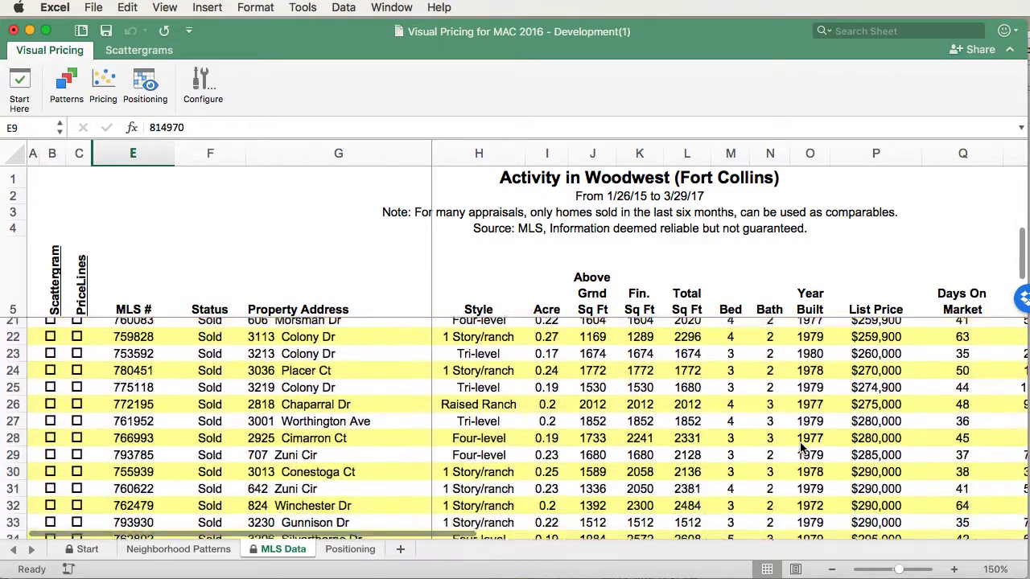
scroll(802, 448, down, 10)
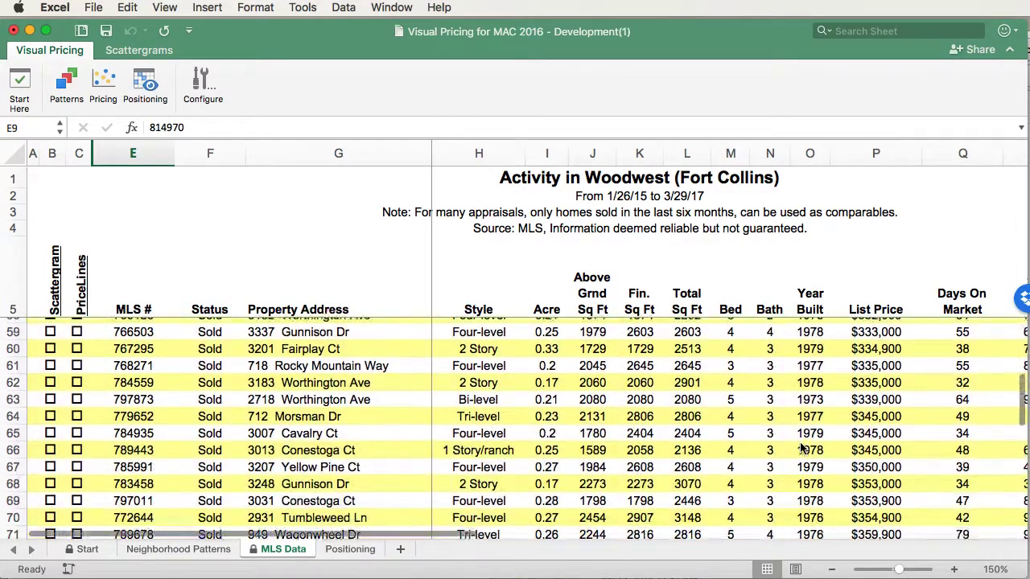
scroll(799, 448, down, 2)
scroll(799, 448, up, 15)
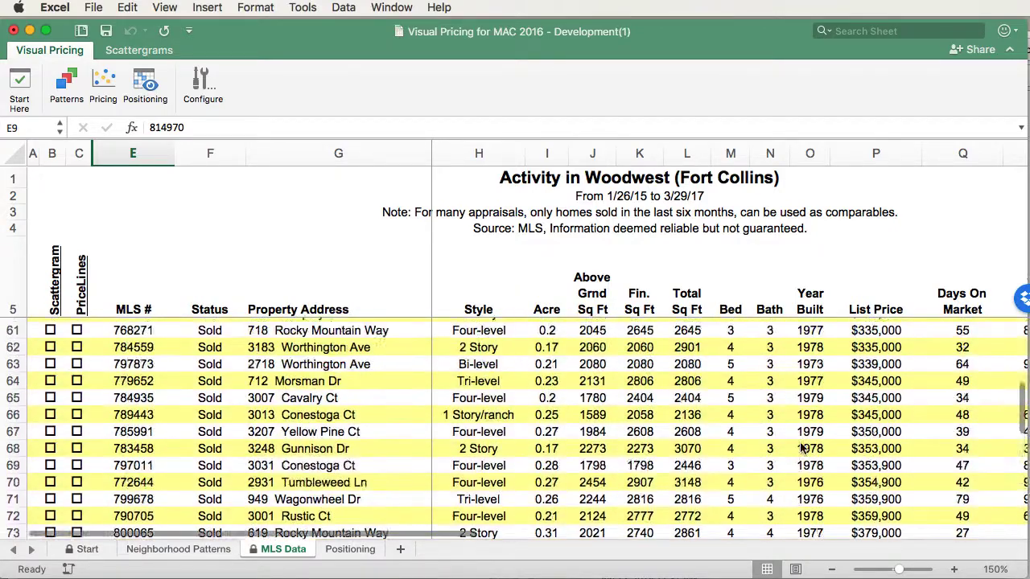
scroll(802, 448, up, 8)
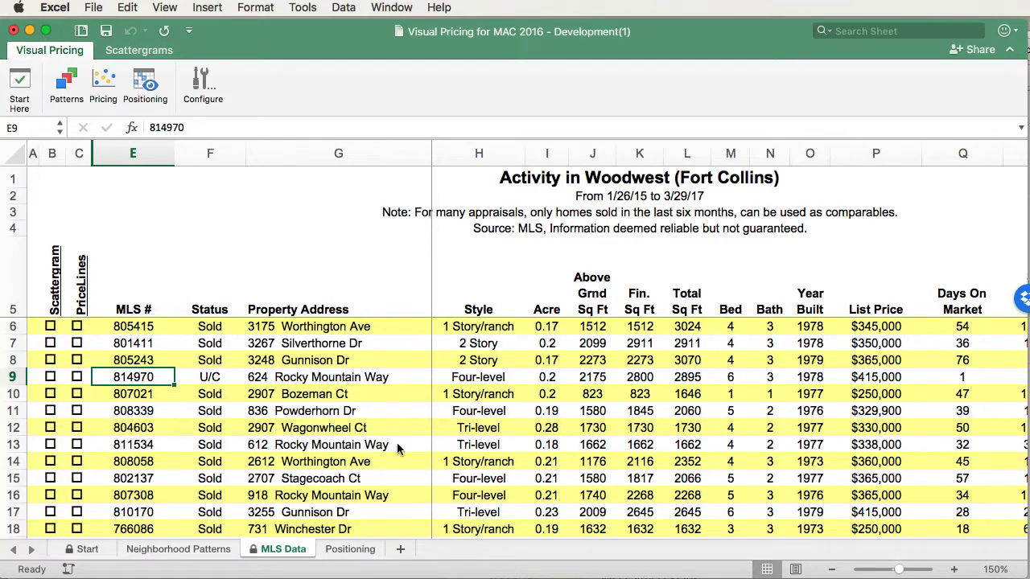
- View the active listings in the Positioning data, and return to the Pricing data
click(148, 103)
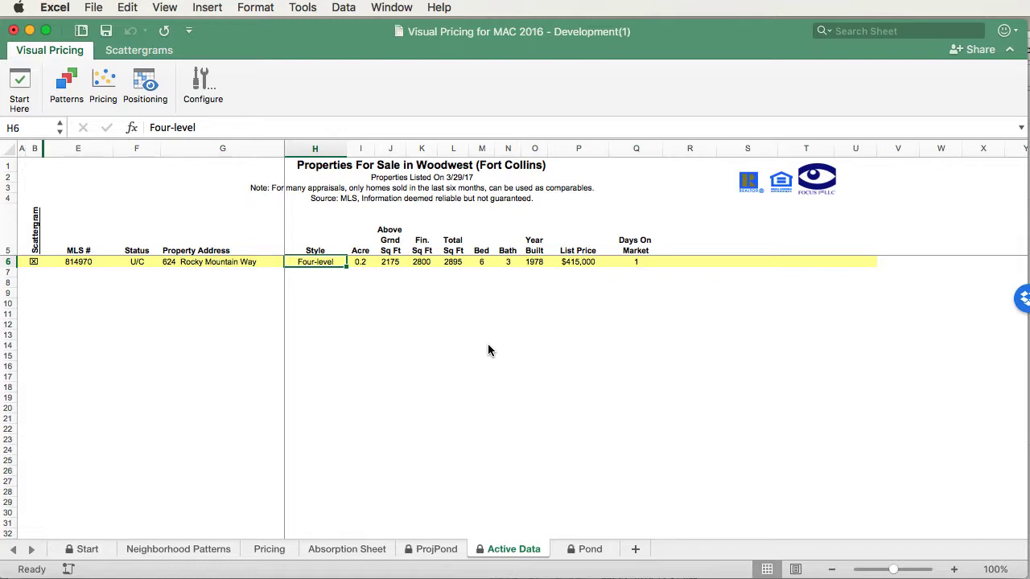
click(112, 96)
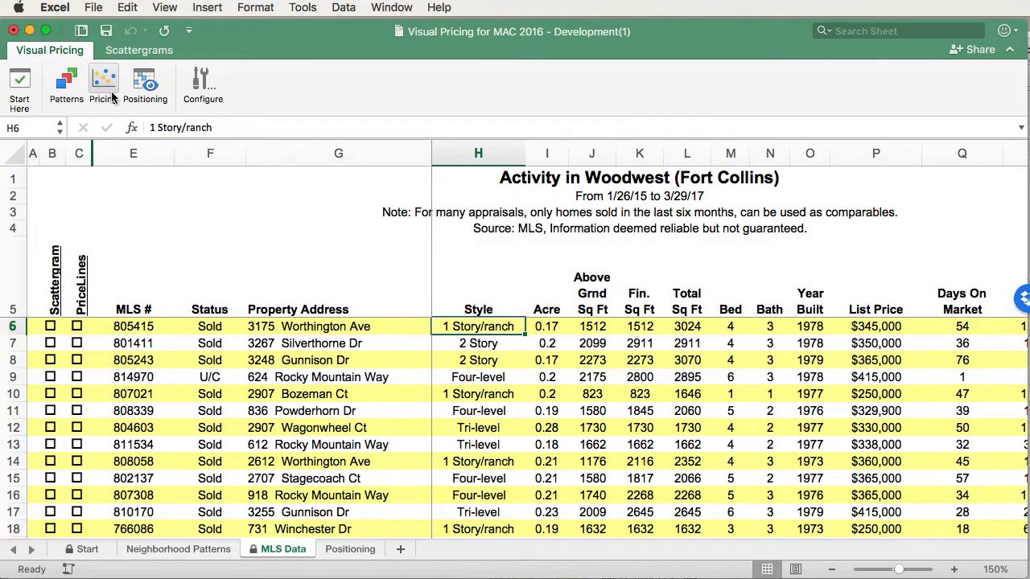
- Mark the properties in rows 8 to 12 for the scattergram, and unmark the same five rows
click(141, 51)
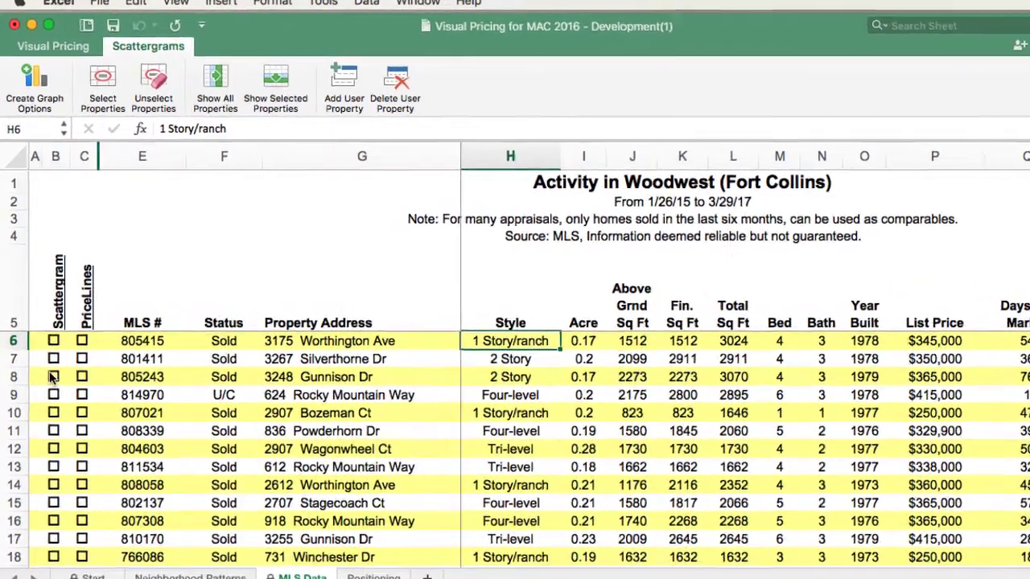
drag(50, 360, 50, 396)
drag(63, 465, 71, 515)
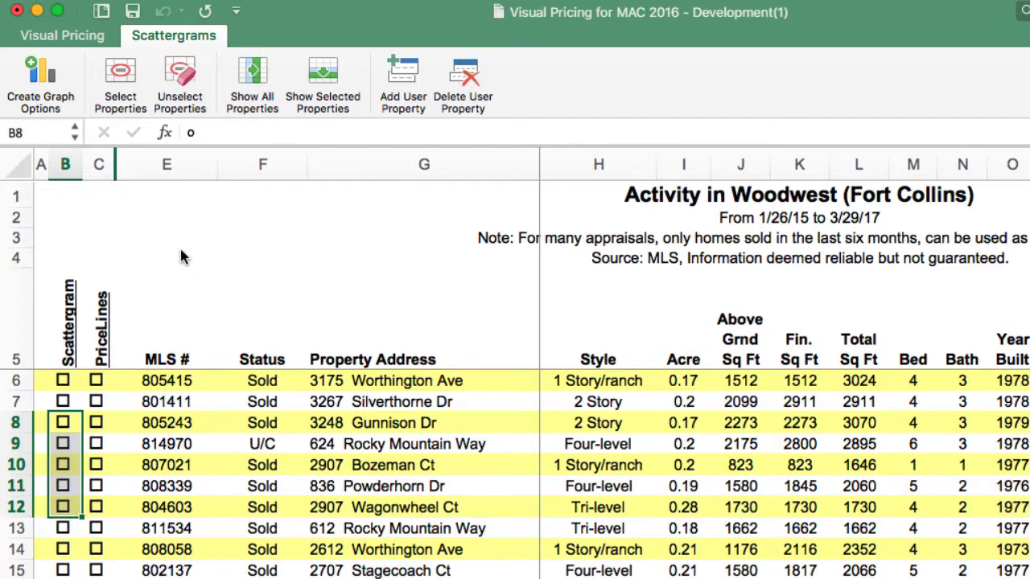
click(120, 94)
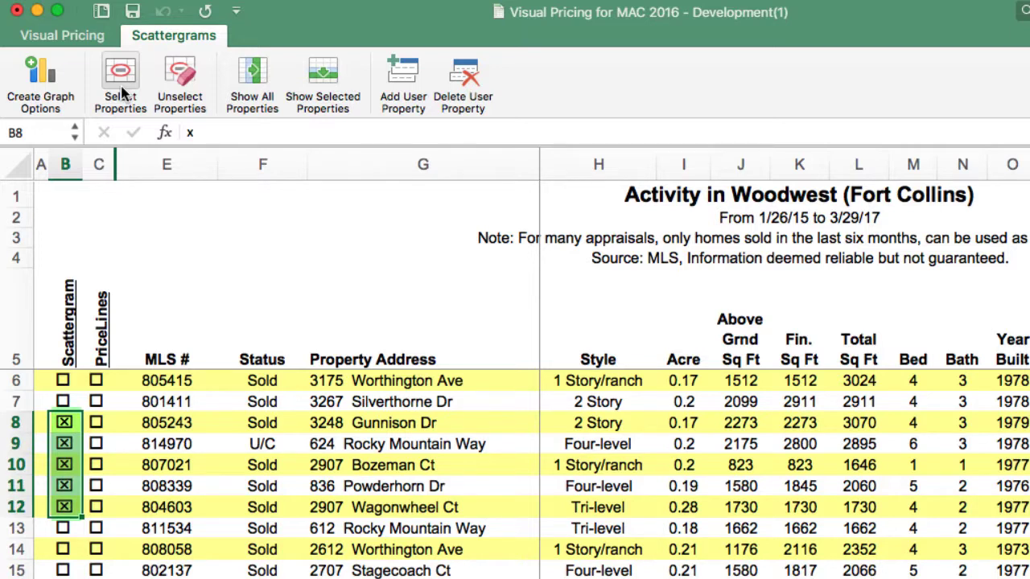
click(182, 78)
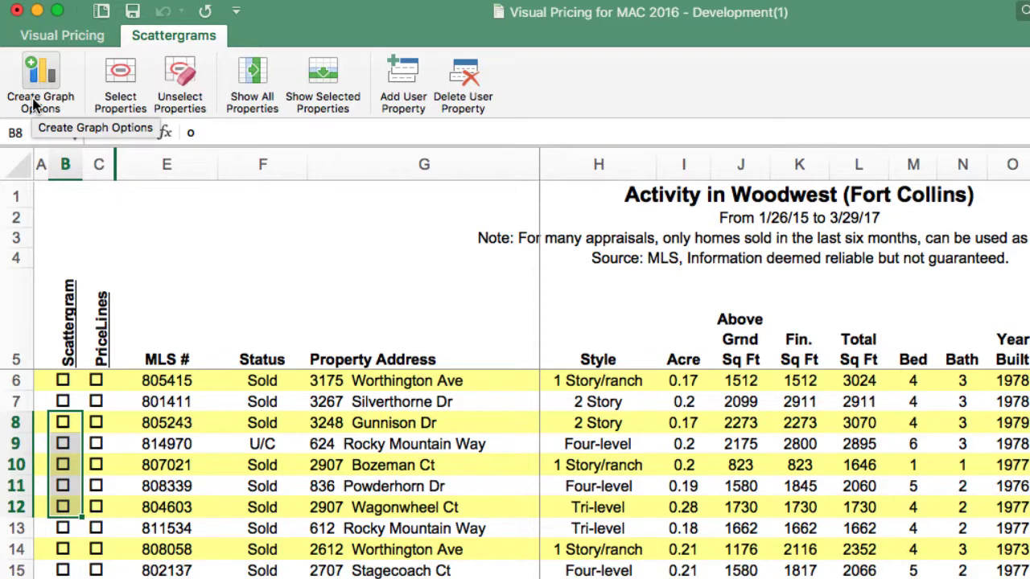
- Filter the scattergram data to sold properties with an off-market date starting 9/29/16, and select the matching properties
click(35, 104)
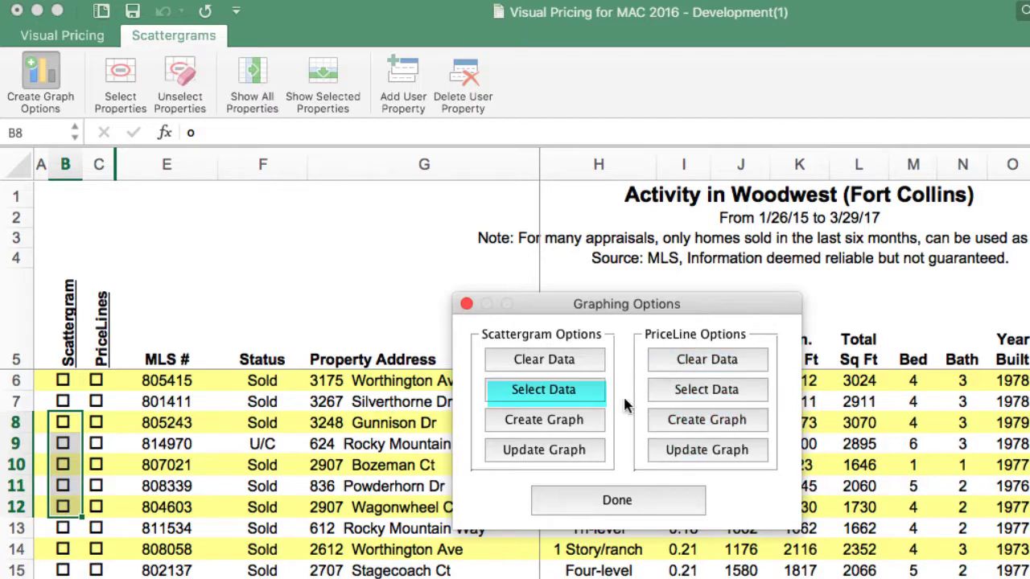
click(579, 394)
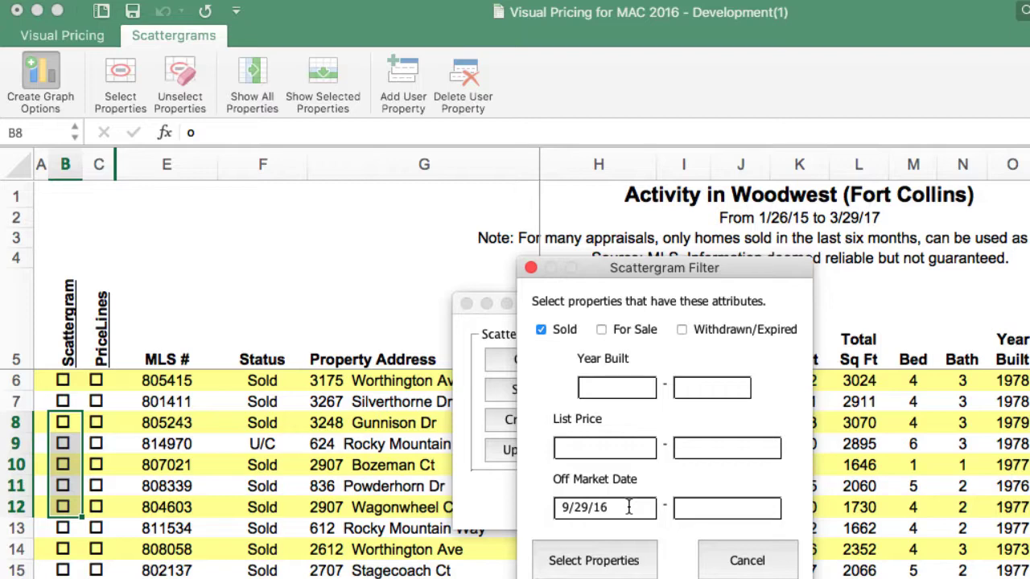
click(616, 562)
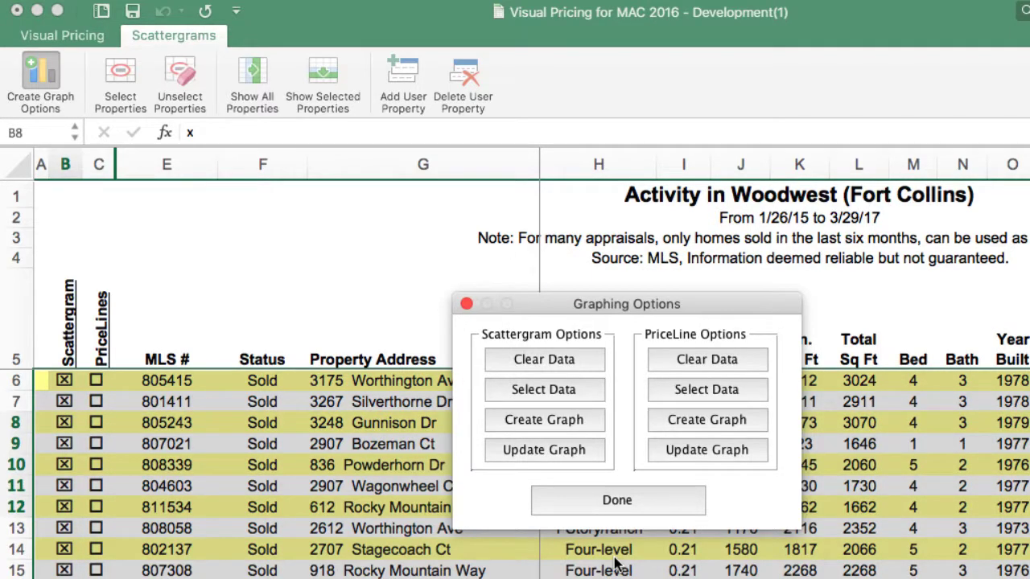
click(625, 499)
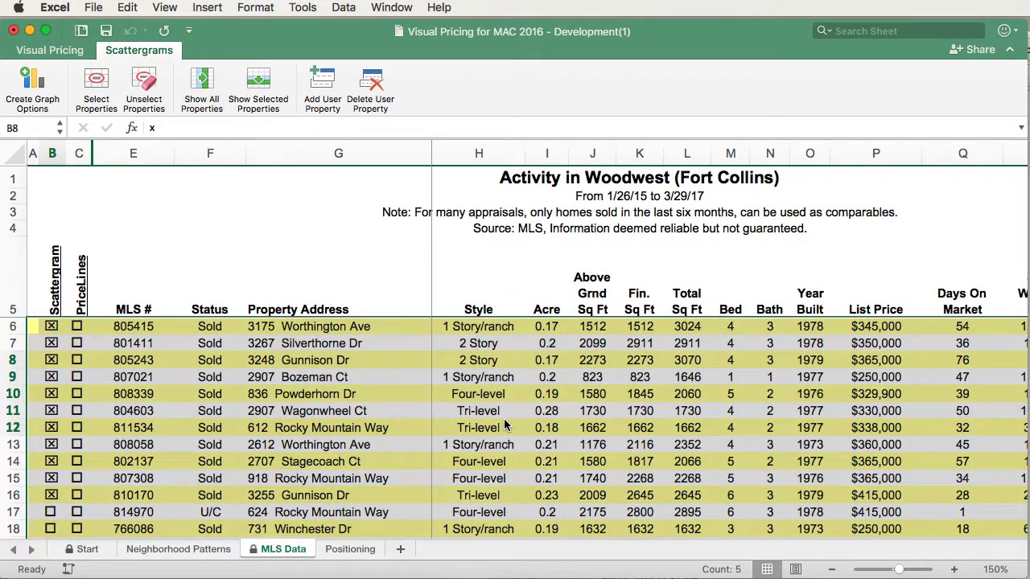
click(505, 426)
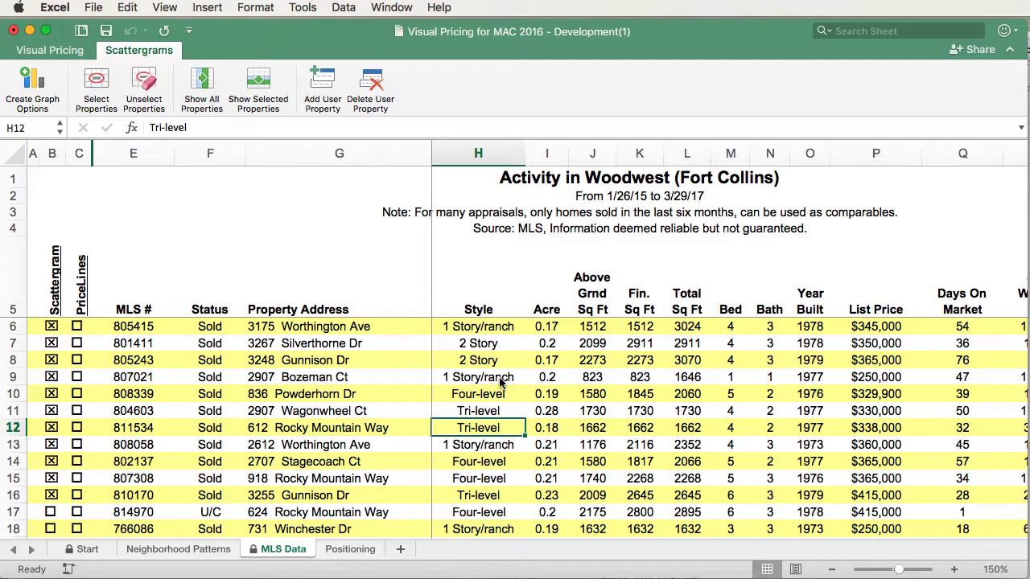
- Sort the property list by Style in ascending order, and bring the properties marked for the scattergram to the start
click(477, 312)
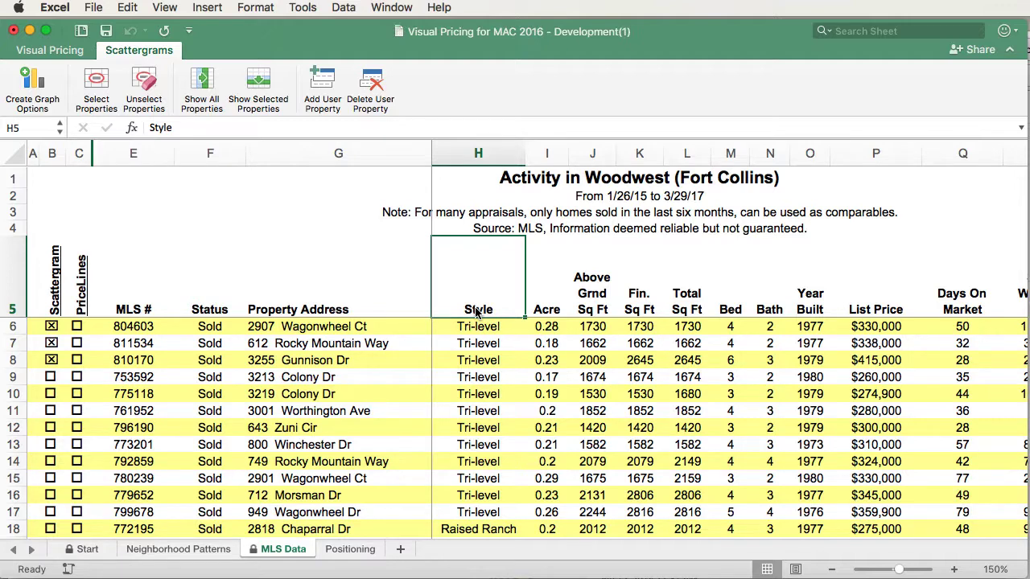
click(477, 312)
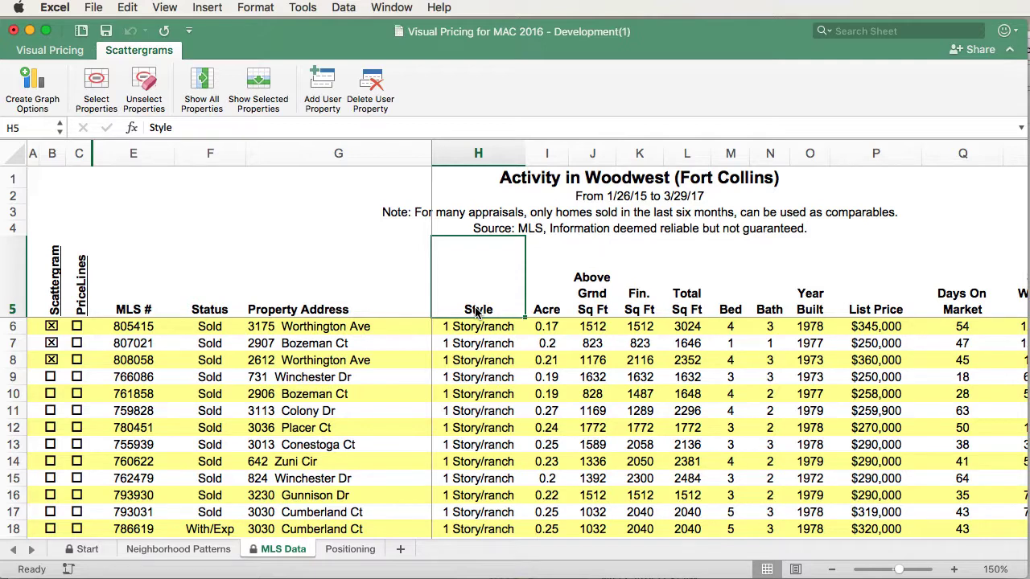
click(55, 310)
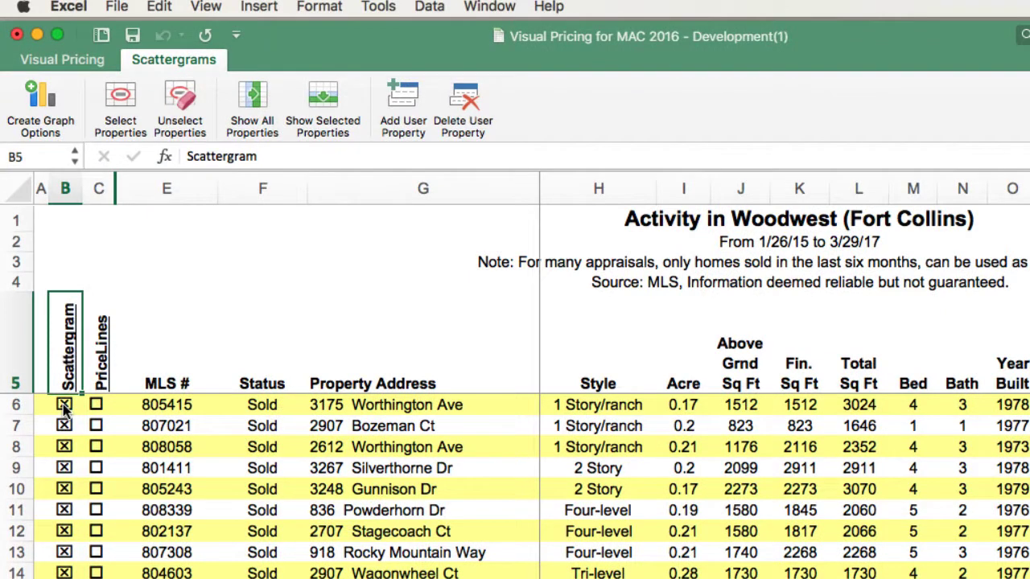
- Unmark the three 1 Story/ranch properties in rows 6 to 8 from the scattergram
drag(61, 386, 69, 426)
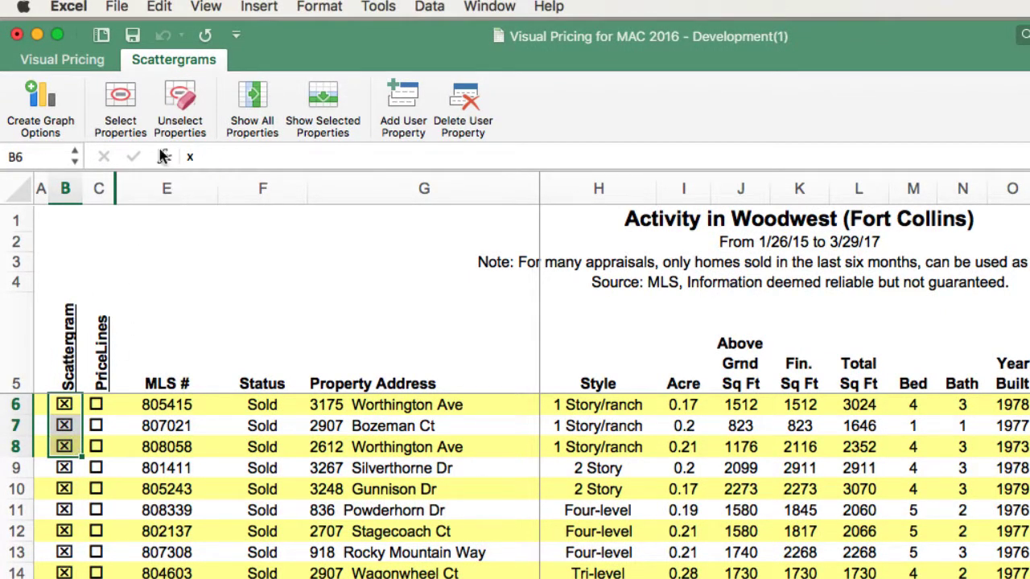
click(179, 121)
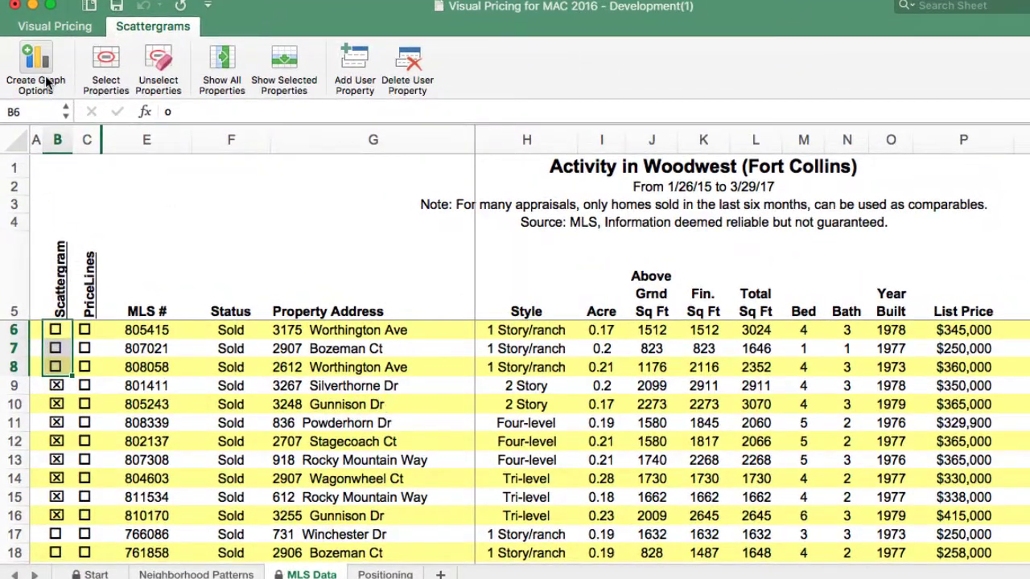
- Open the PriceLine data filter and set the subject property's total square feet to 3000
click(46, 81)
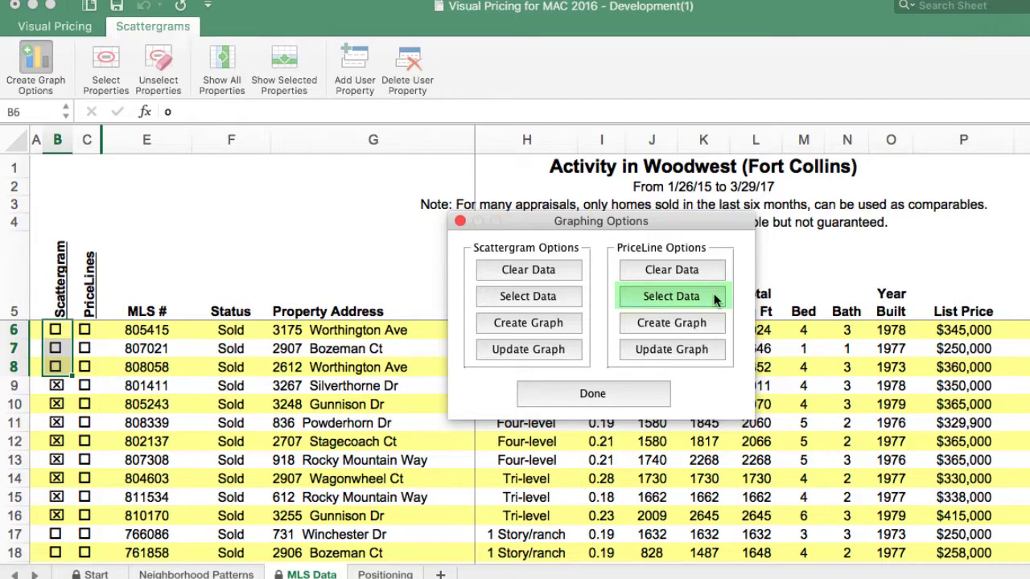
click(714, 299)
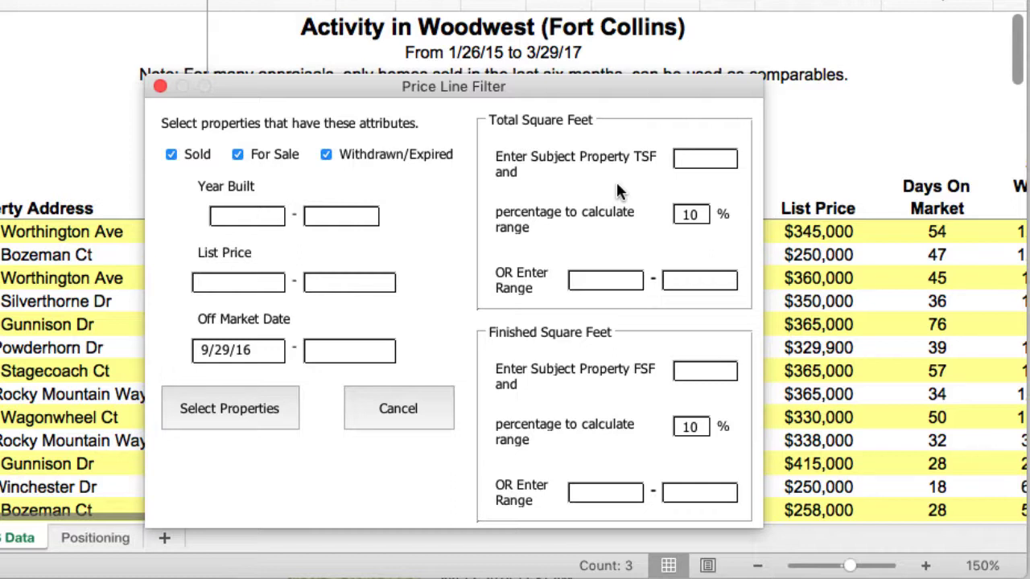
click(722, 160)
text(3000)
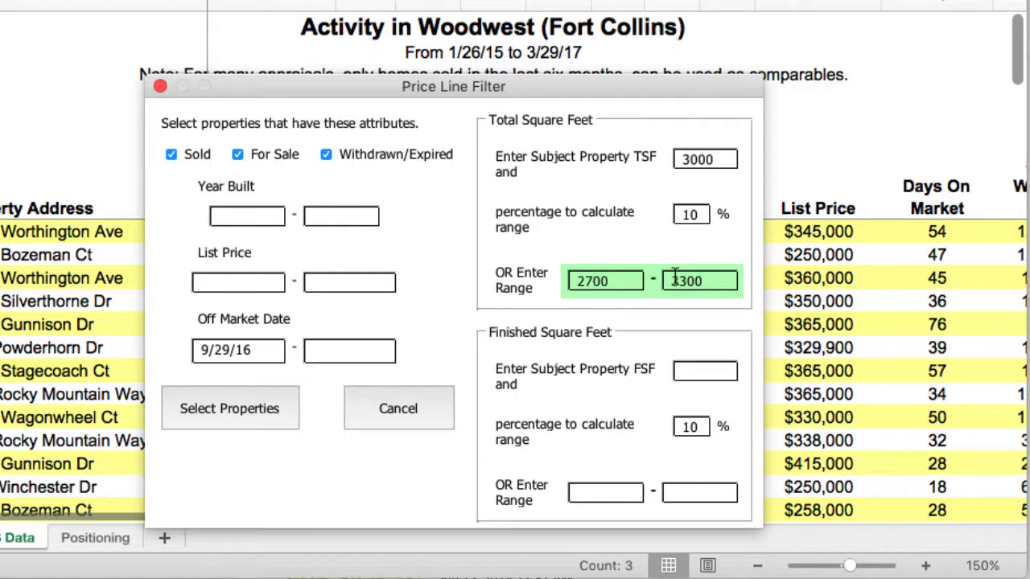
- Lower the total square feet range minimum to 2500 and select the matching properties for the PriceLines
key(BackSpace)
text(5)
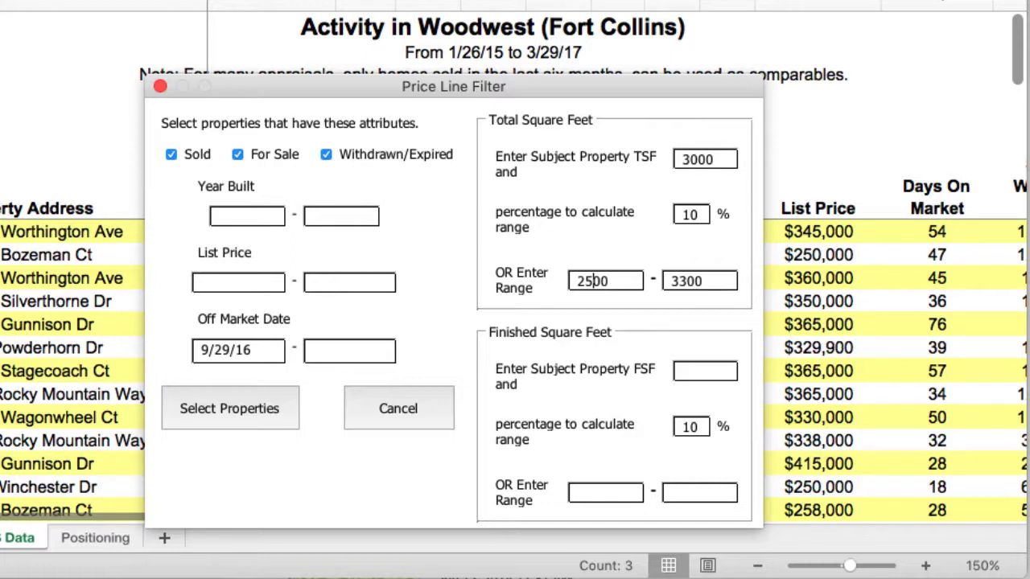
click(254, 412)
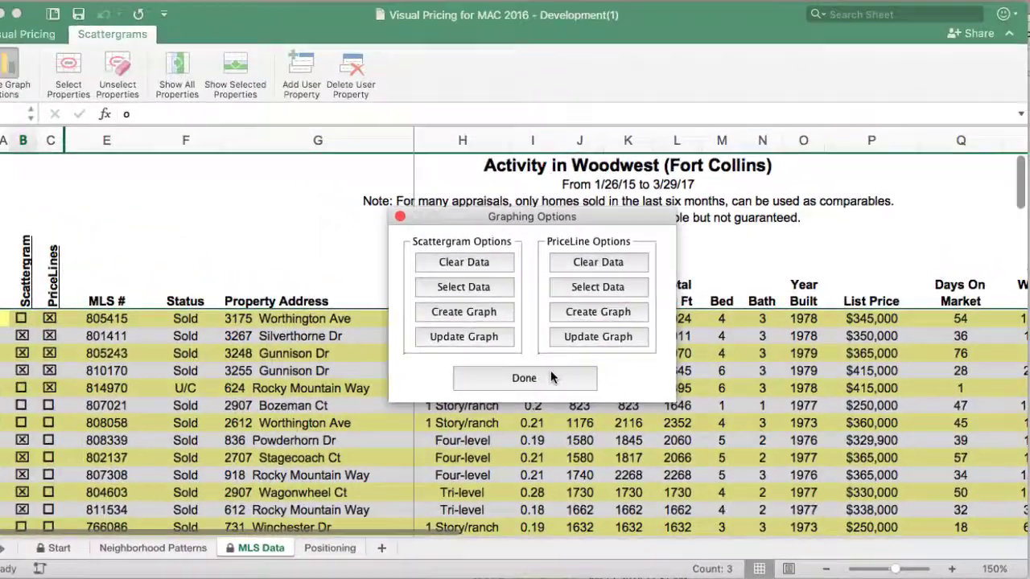
click(378, 324)
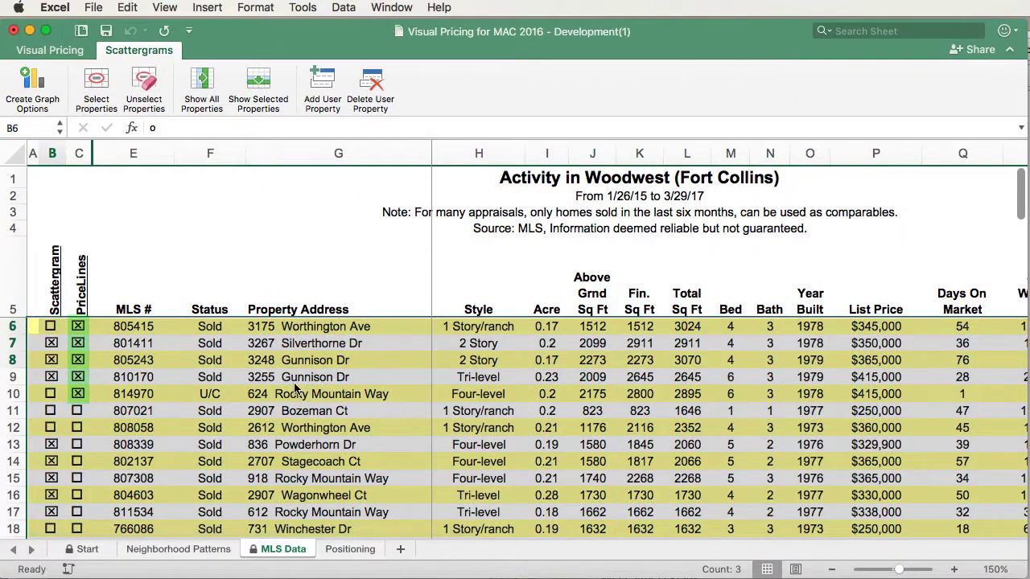